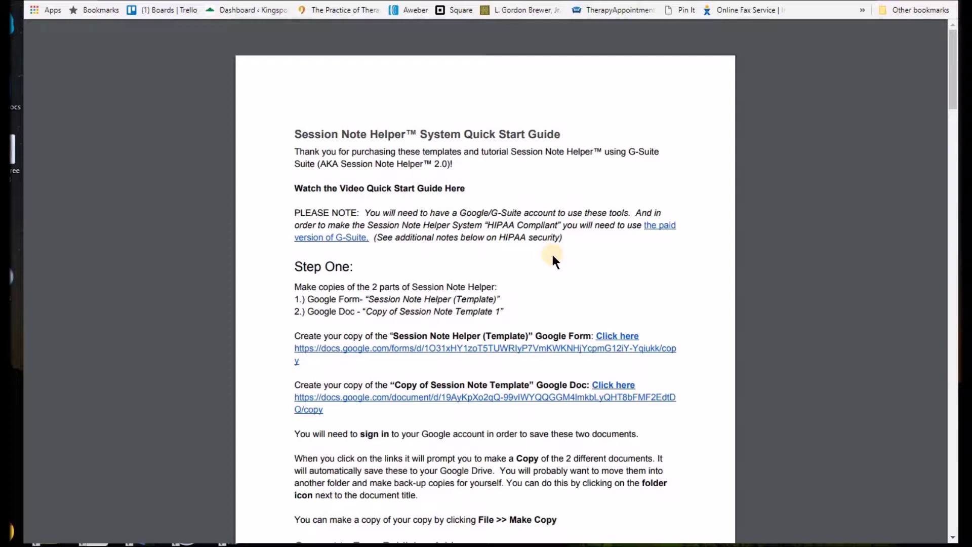
scroll(619, 242, "down", 1)
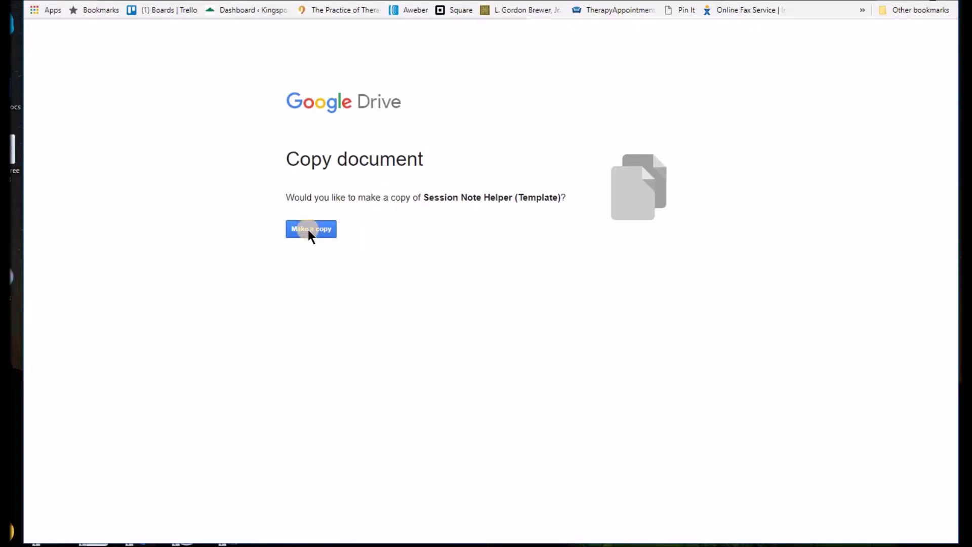
Make a Drive copy of the Session Note Helper (Template) form, confirming the copy
left_click(310, 230)
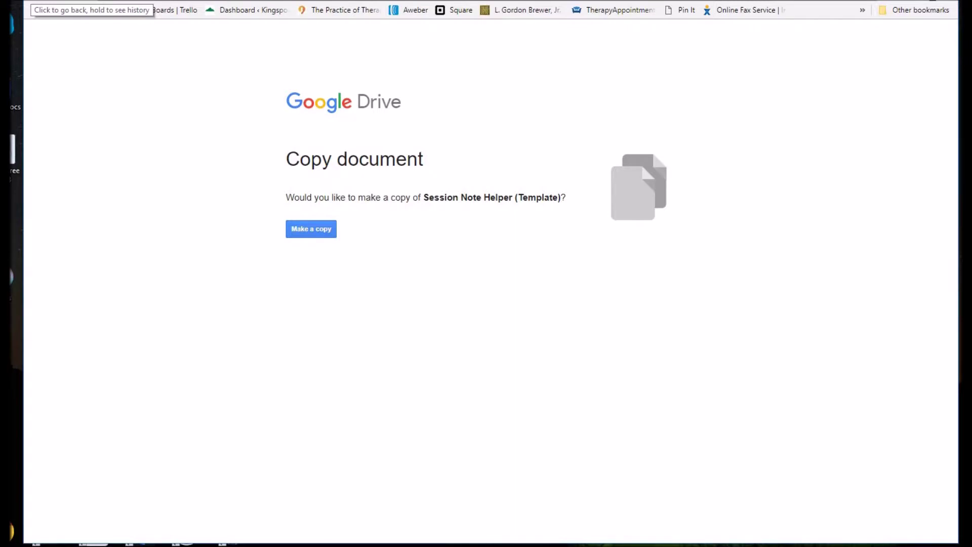
left_click(321, 229)
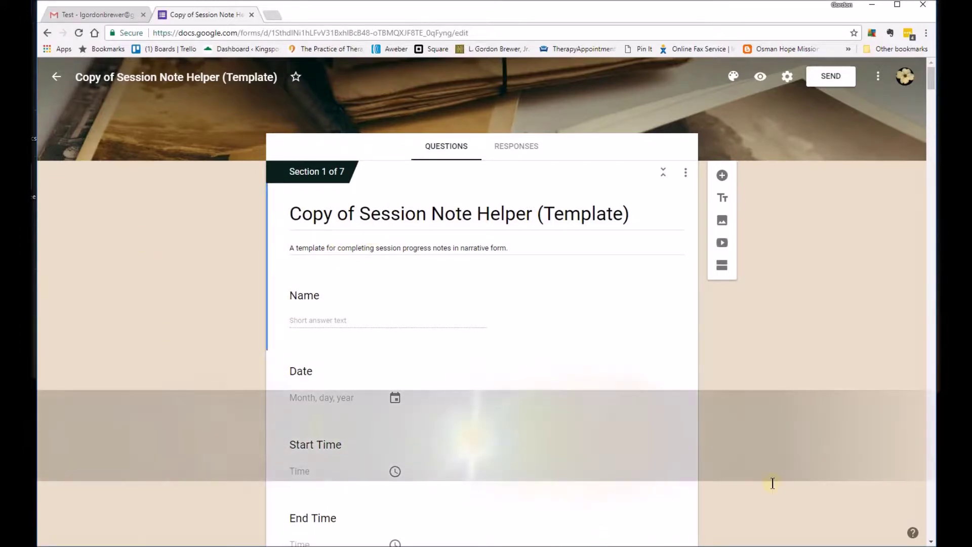
Scroll through the copied Session Note Helper form to review its questions
scroll(577, 349, "down", 10)
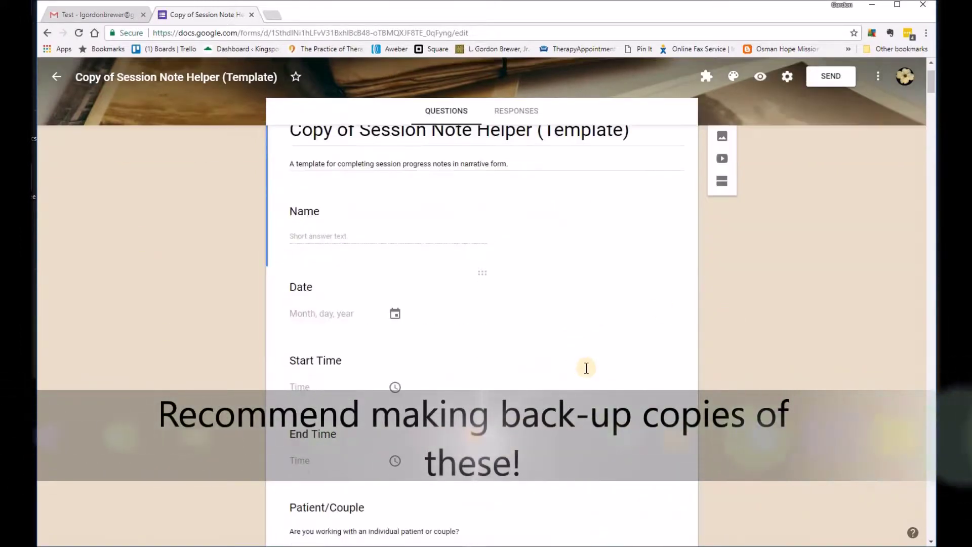
scroll(591, 379, "down", 8)
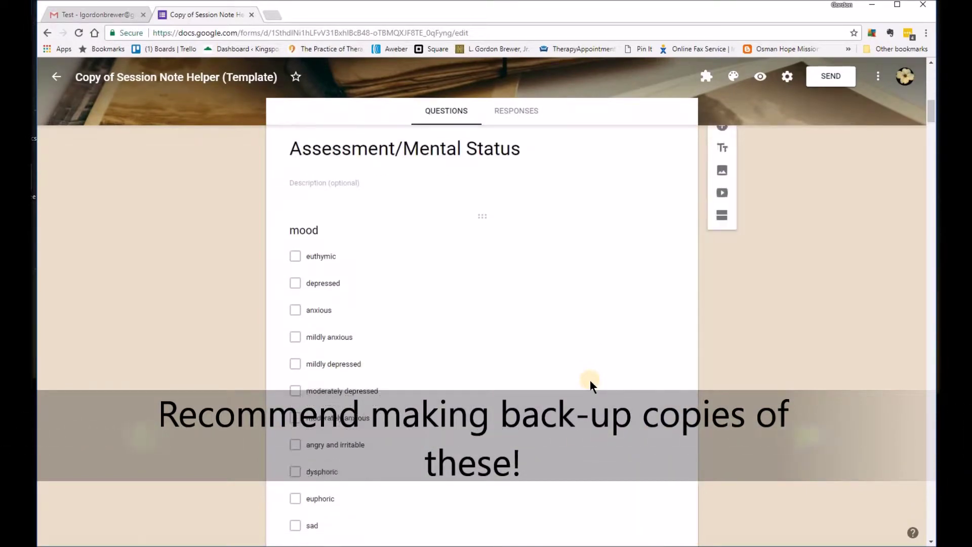
scroll(590, 381, "down", 9)
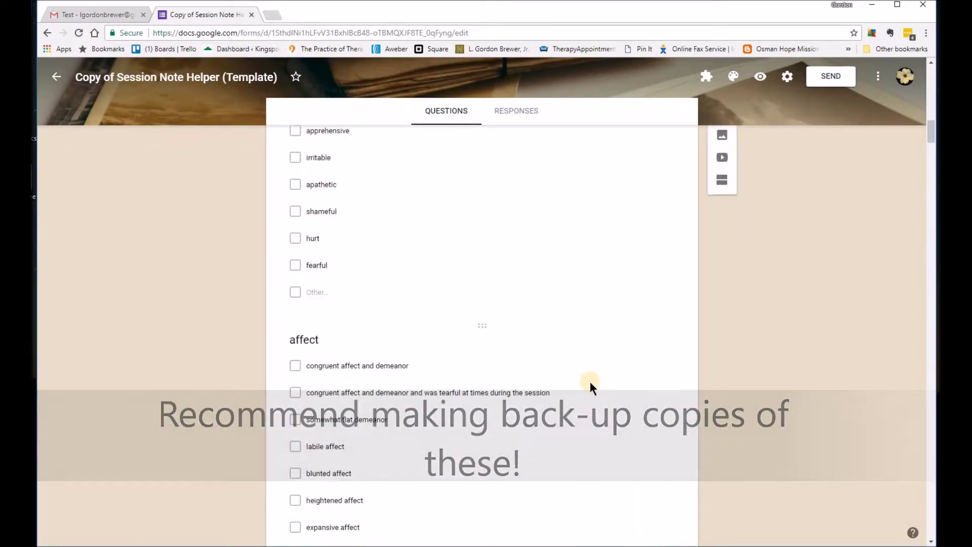
scroll(591, 381, "down", 2)
scroll(592, 375, "up", 20)
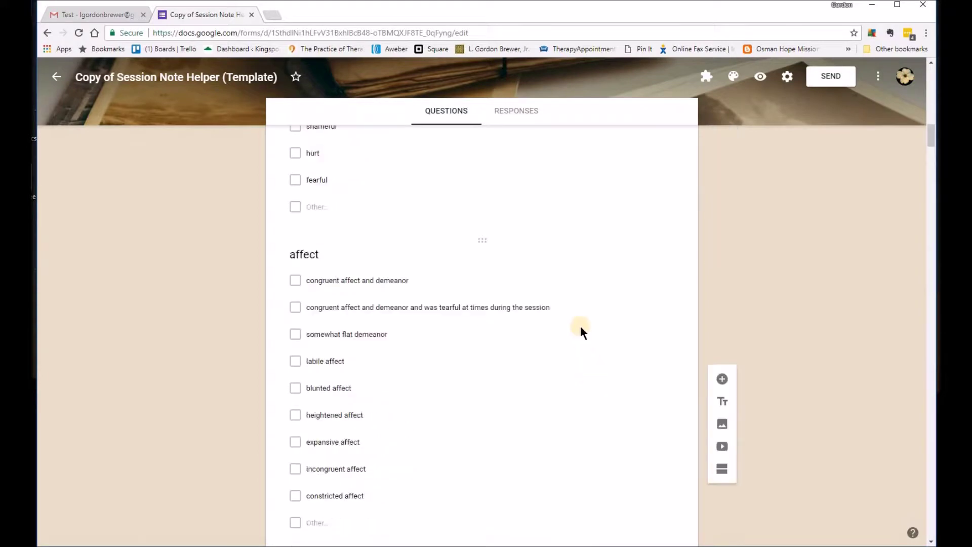
scroll(580, 292, "up", 4)
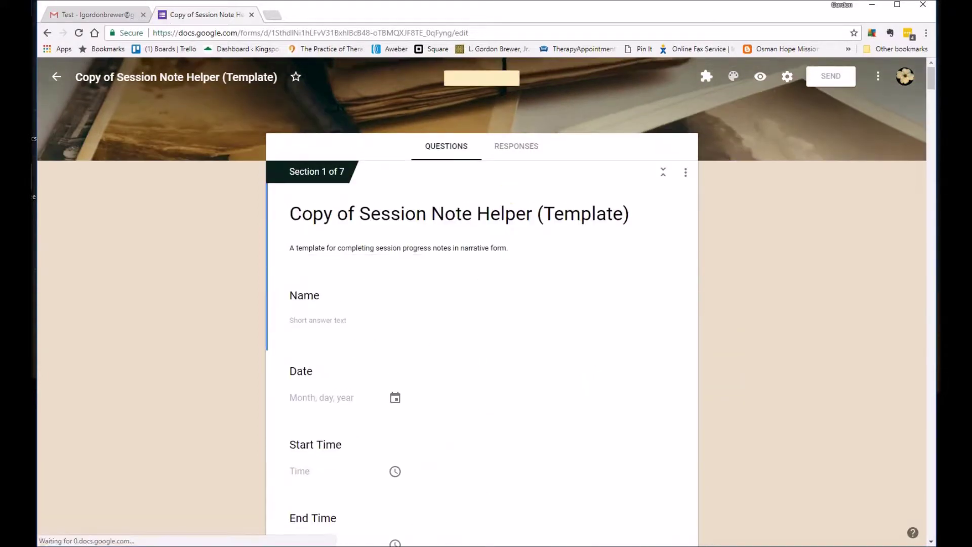
Copy the Session Note Template document and return to the copied form
left_click(114, 12)
left_click(404, 200)
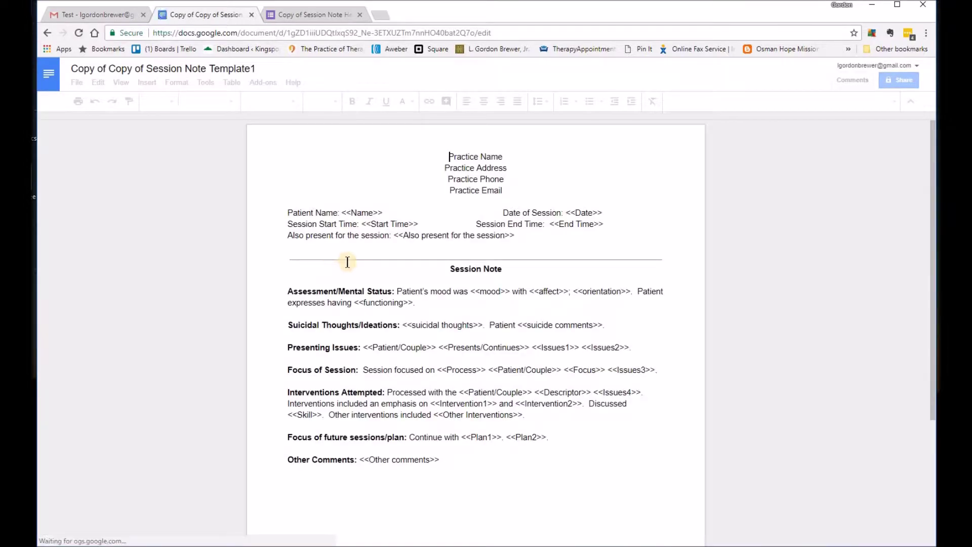
left_click(300, 13)
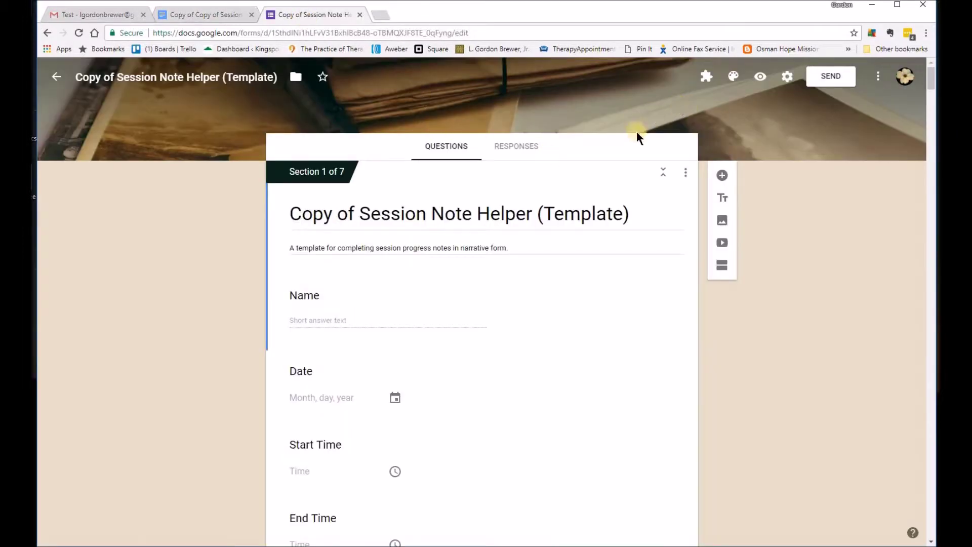
Glance at the copied template doc, check the form's add-ons, then open the Add-ons gallery
left_click(181, 17)
left_click(308, 16)
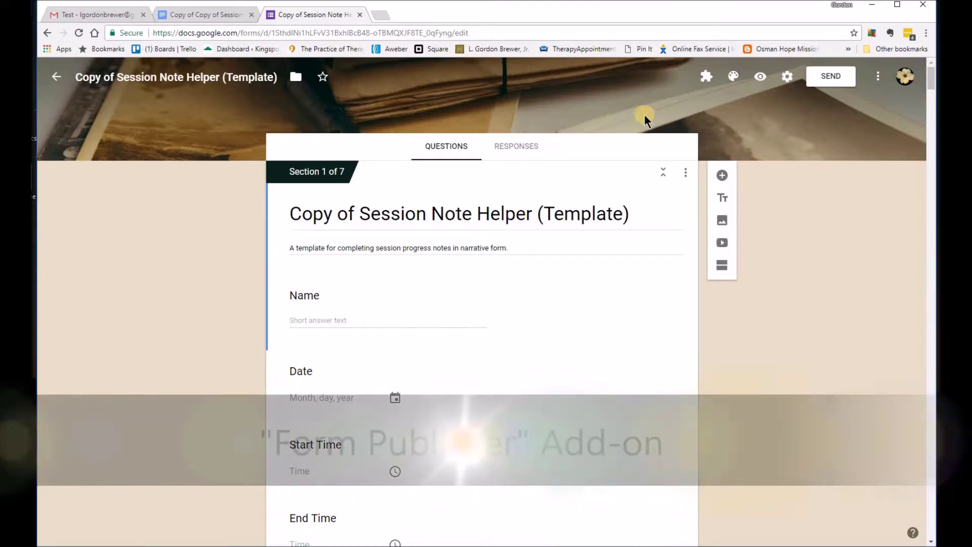
left_click(707, 80)
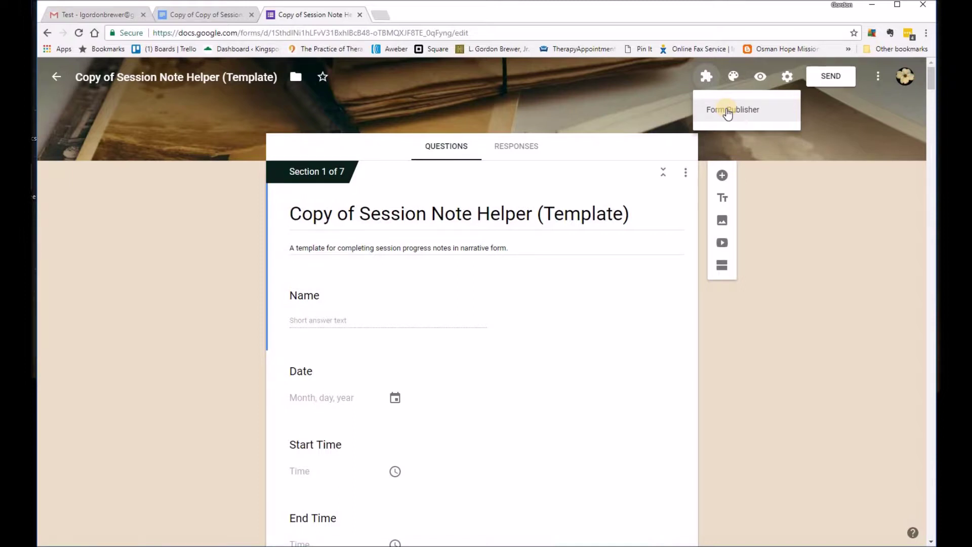
left_click(878, 77)
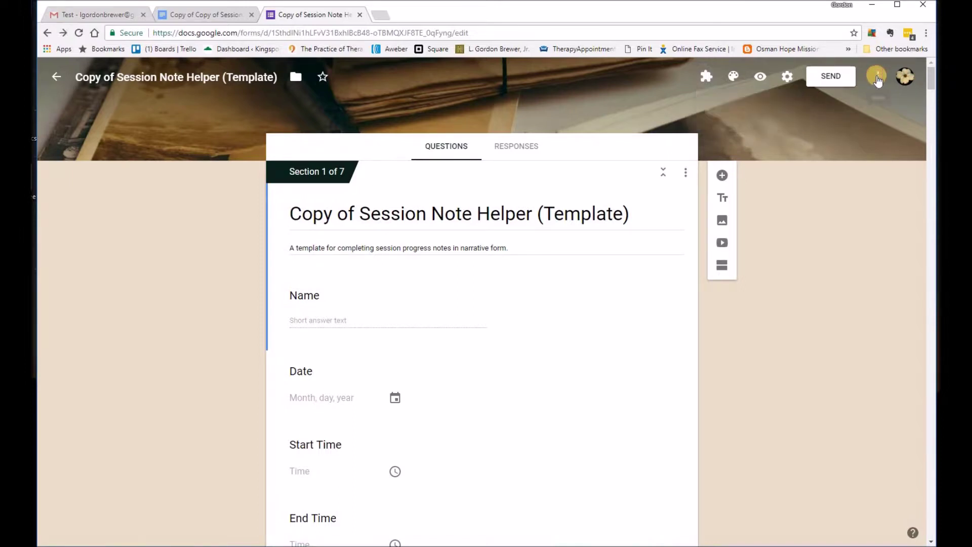
left_click(878, 81)
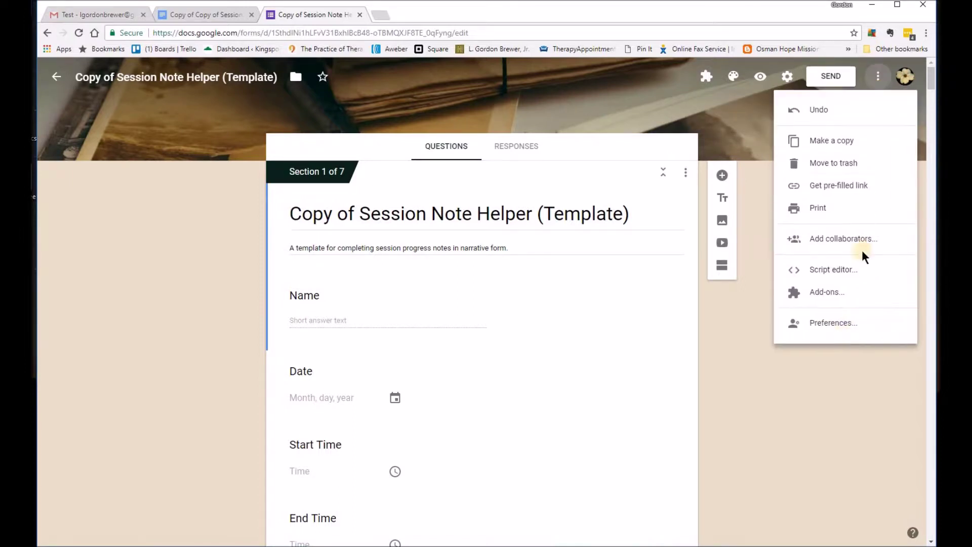
left_click(823, 292)
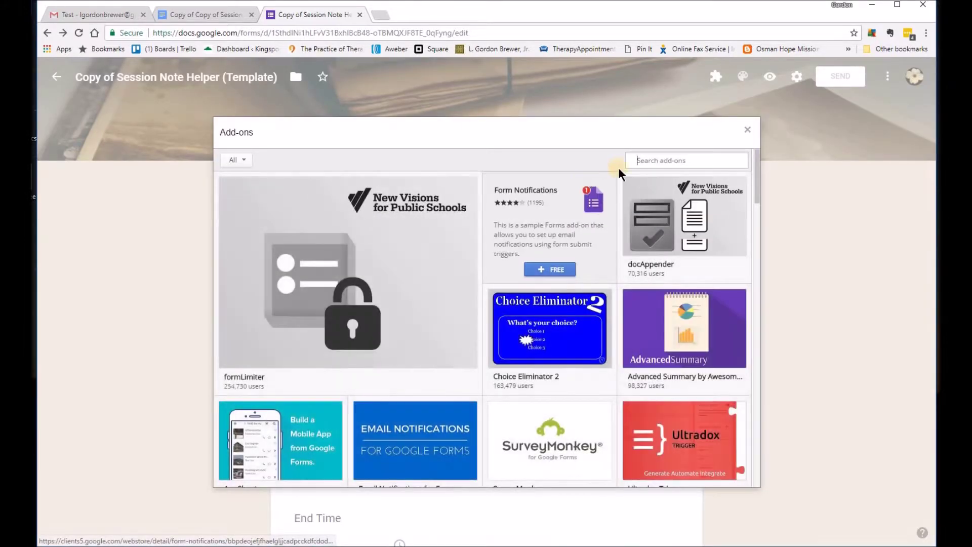
Search the add-ons gallery for 'form' to find Form Publisher
left_click(664, 158)
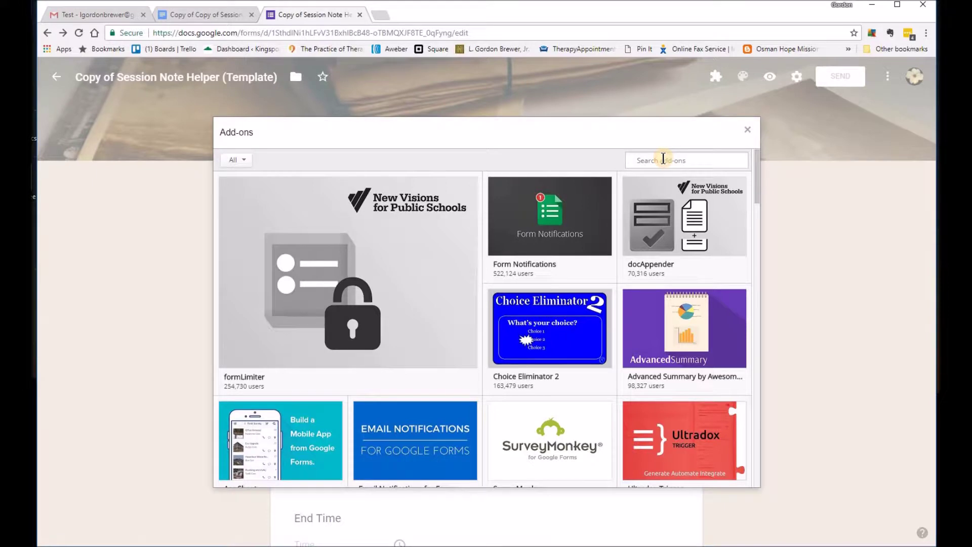
type("form publisher")
key("Return")
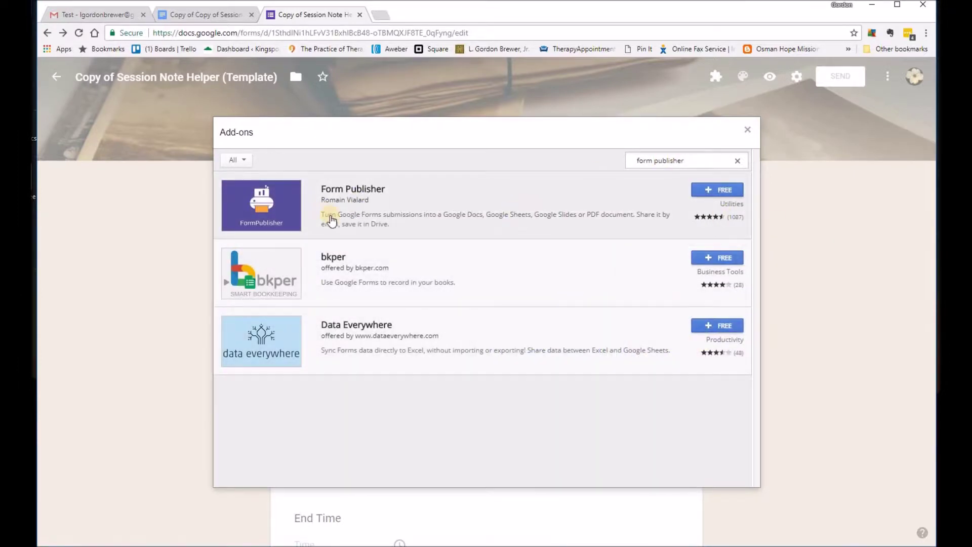
Install the free Form Publisher add-on and authorise it with your Google account
left_click(726, 192)
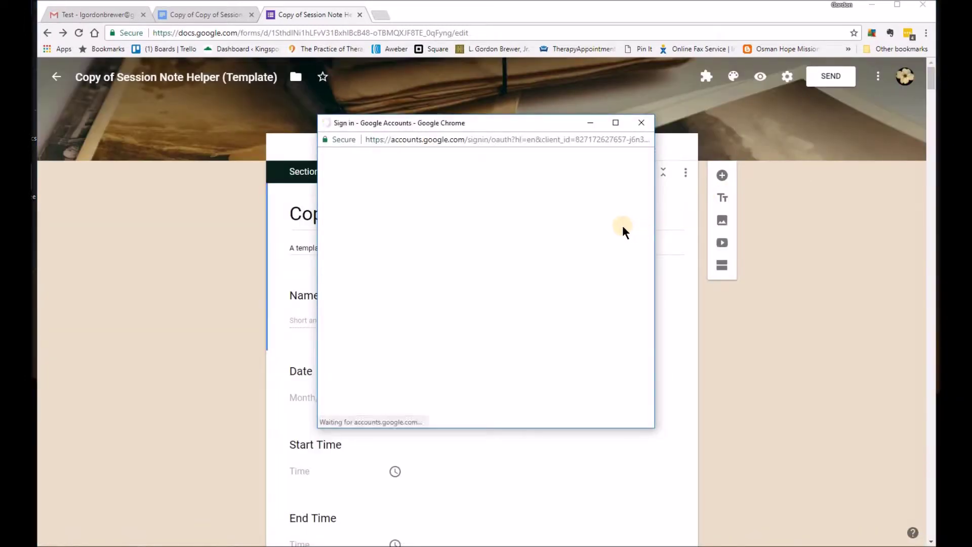
left_click(409, 252)
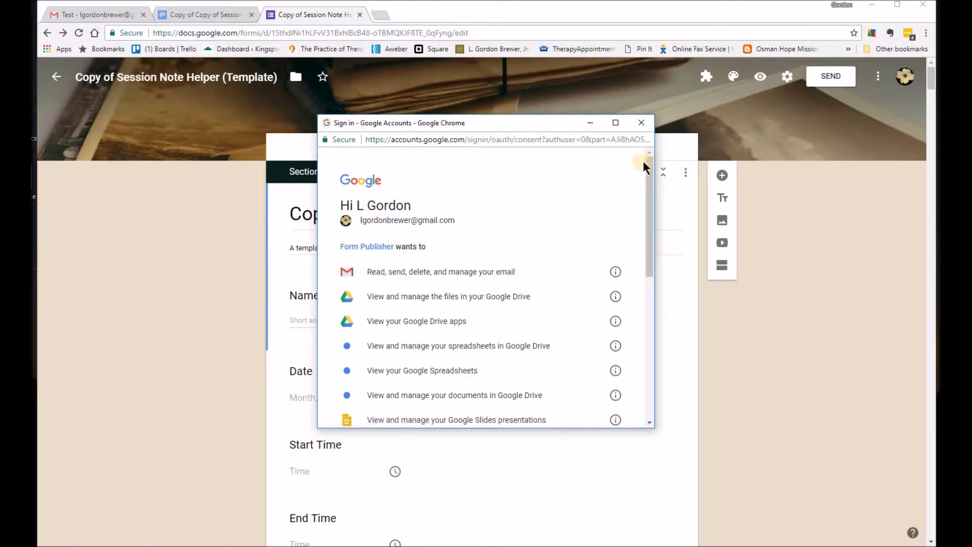
scroll(531, 257, "down", 8)
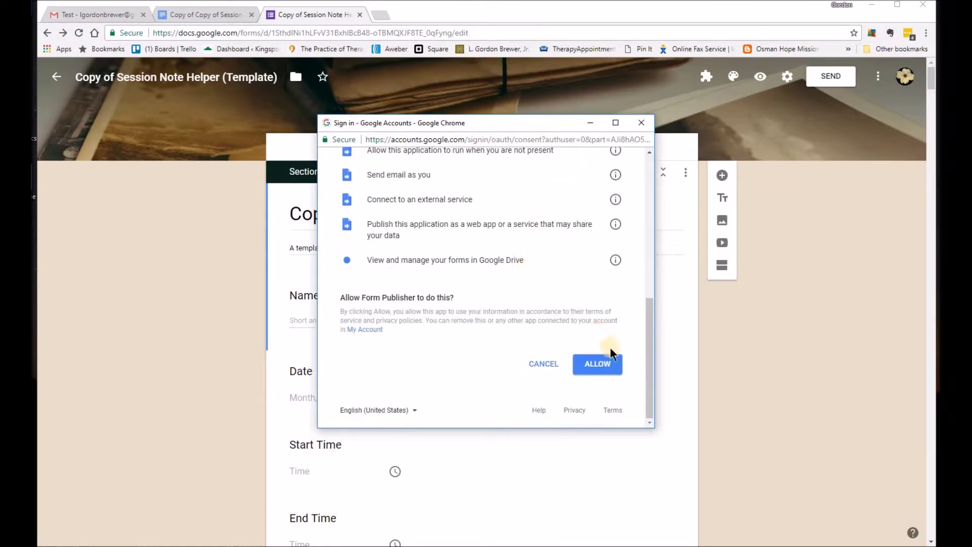
left_click(607, 368)
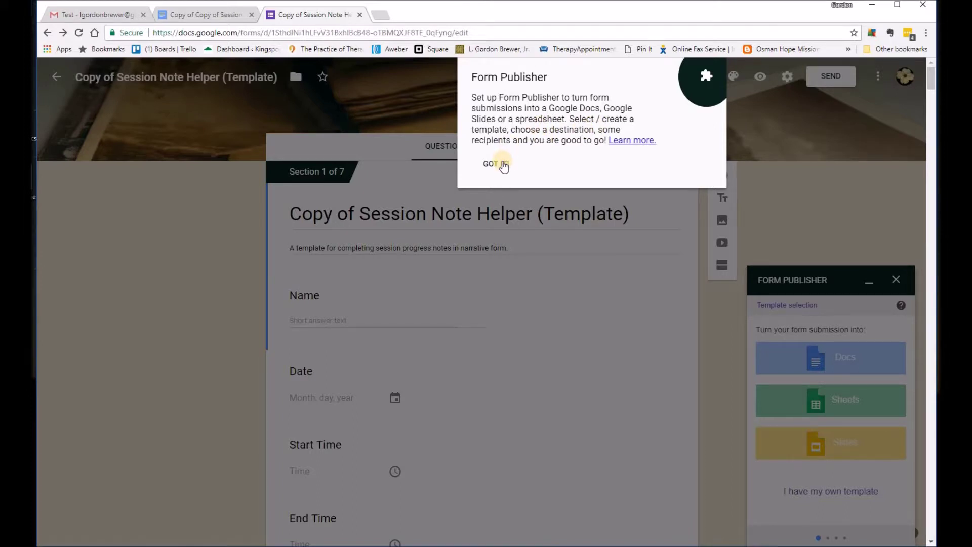
Choose Copy of Copy of Session Note Template1 as Form Publisher's own template document
left_click(503, 163)
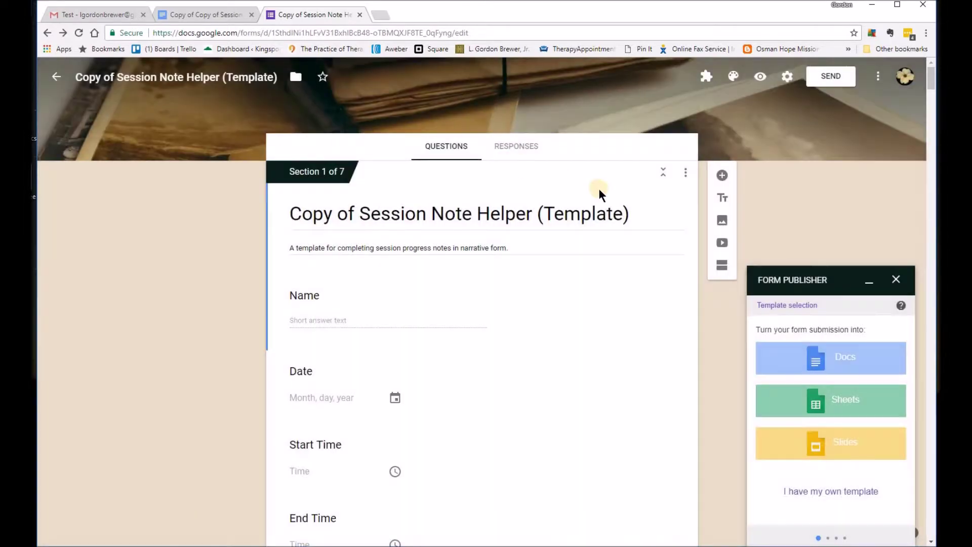
left_click(821, 491)
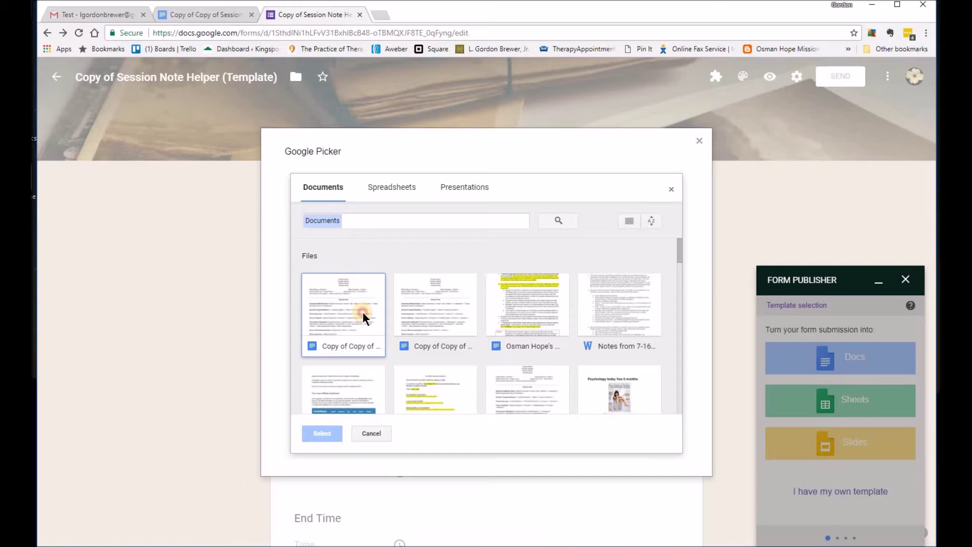
left_click(362, 312)
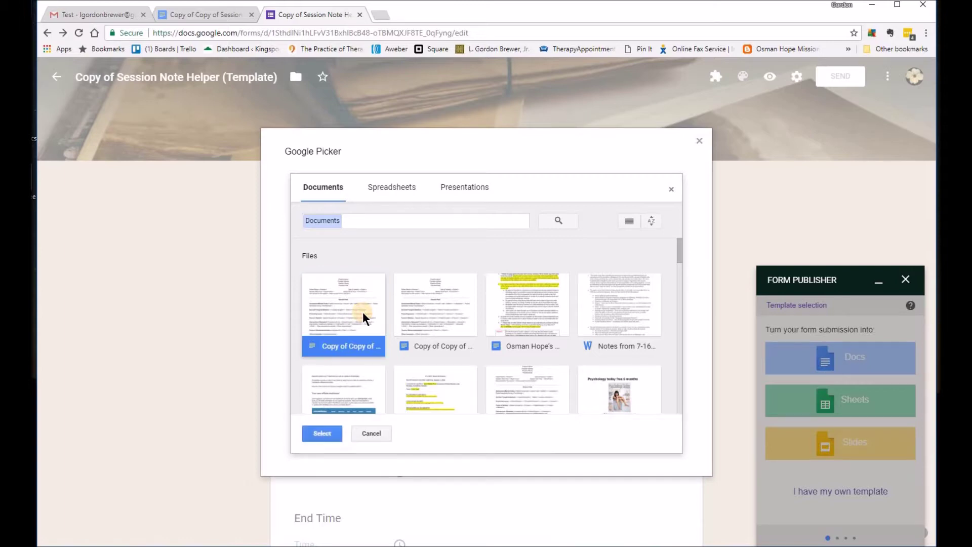
left_click(330, 432)
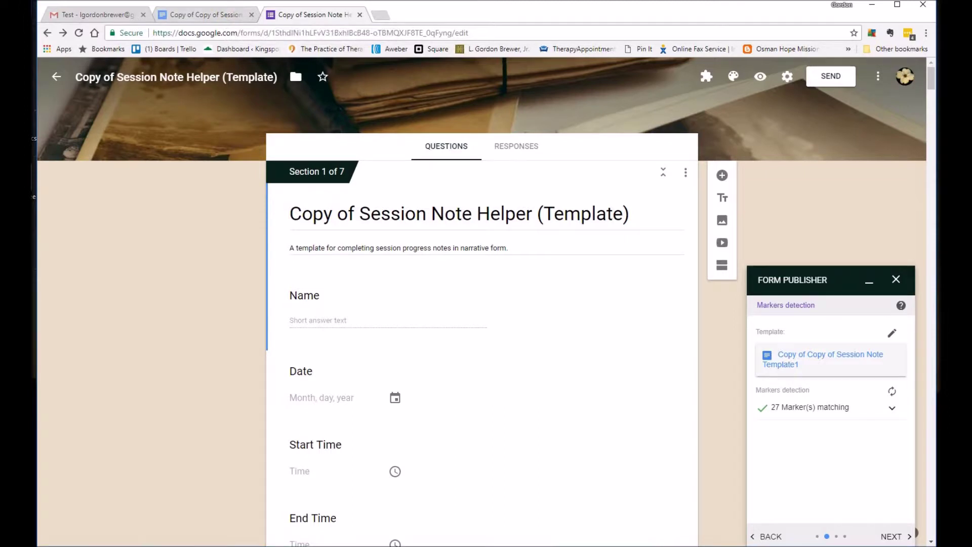
Change Form Publisher's generated files title to <<Name>> <<Increment>>
left_click(887, 538)
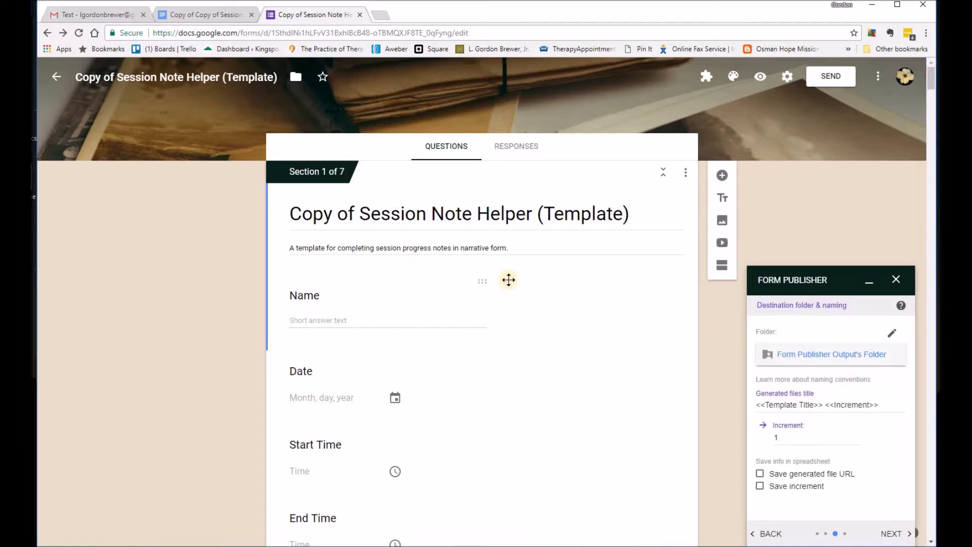
left_click(815, 405)
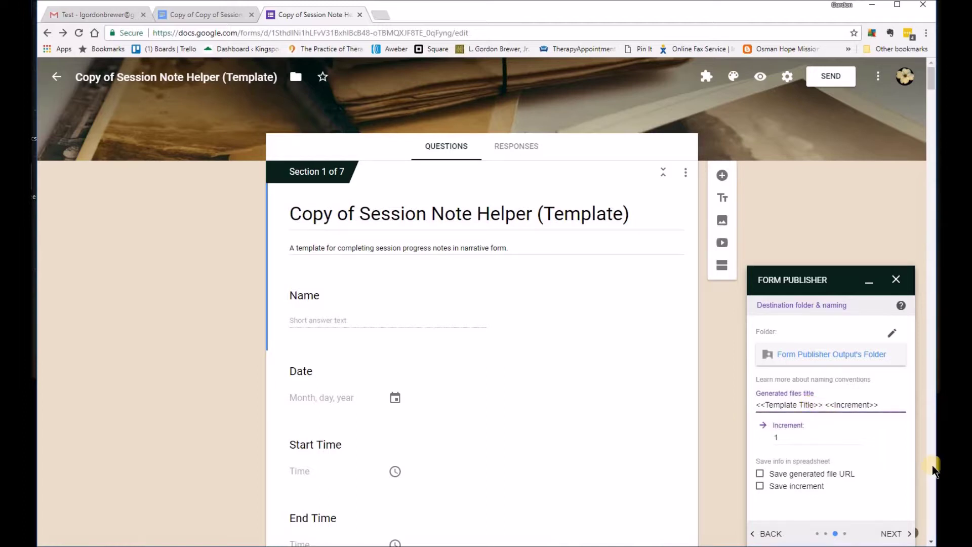
key("BackSpace")
key("BackSpace")
key("BackSpace")
key("BackSpace")
key("BackSpace")
key("BackSpace")
key("BackSpace")
key("BackSpace")
key("BackSpace")
key("BackSpace")
key("BackSpace")
key("BackSpace")
key("BackSpace")
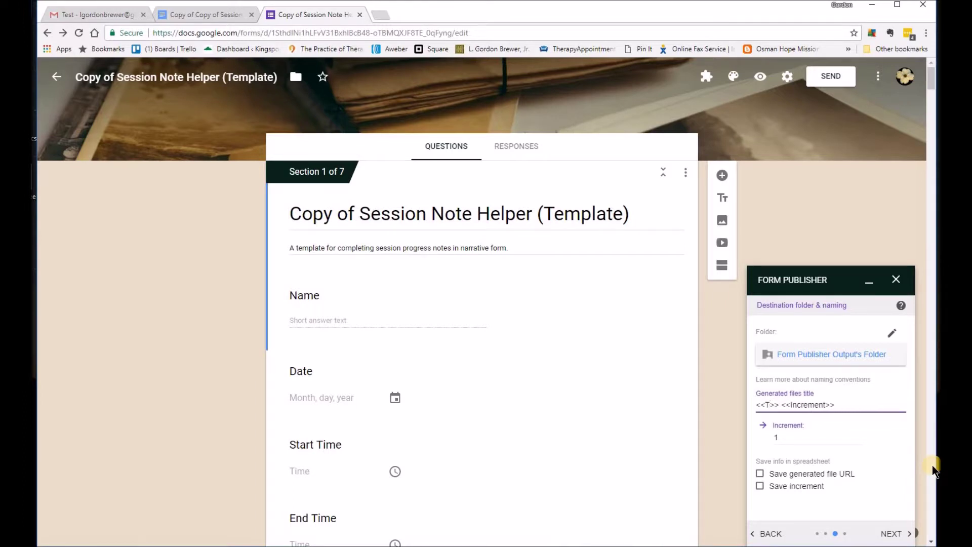
key("BackSpace")
type("Name")
left_click(891, 335)
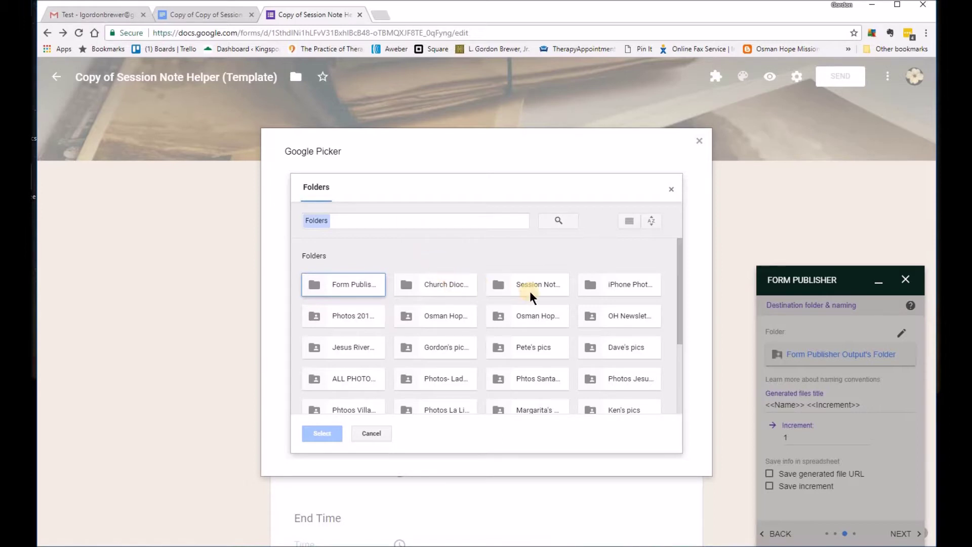
Set the Session Notes folder as the destination for generated files
scroll(532, 298, "down", 2)
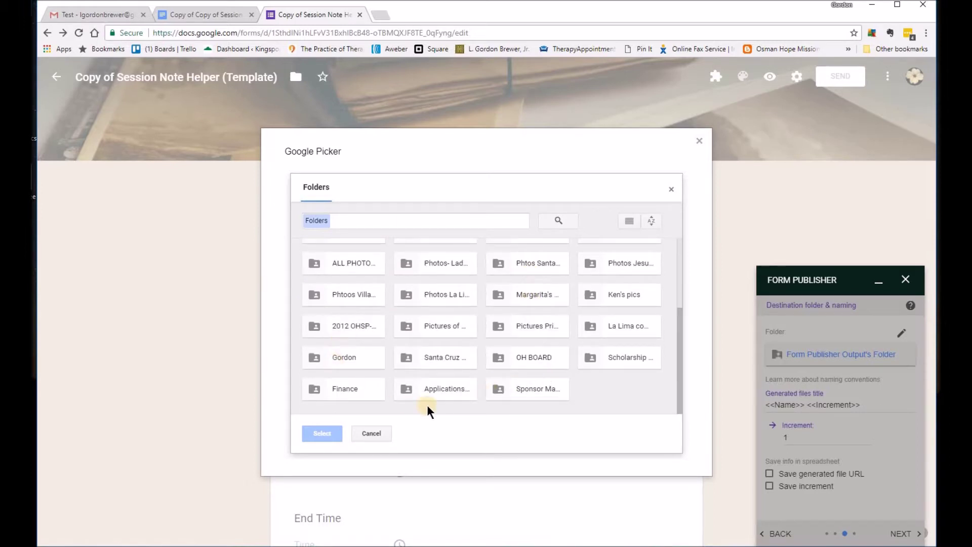
scroll(482, 383, "up", 1)
scroll(482, 382, "up", 2)
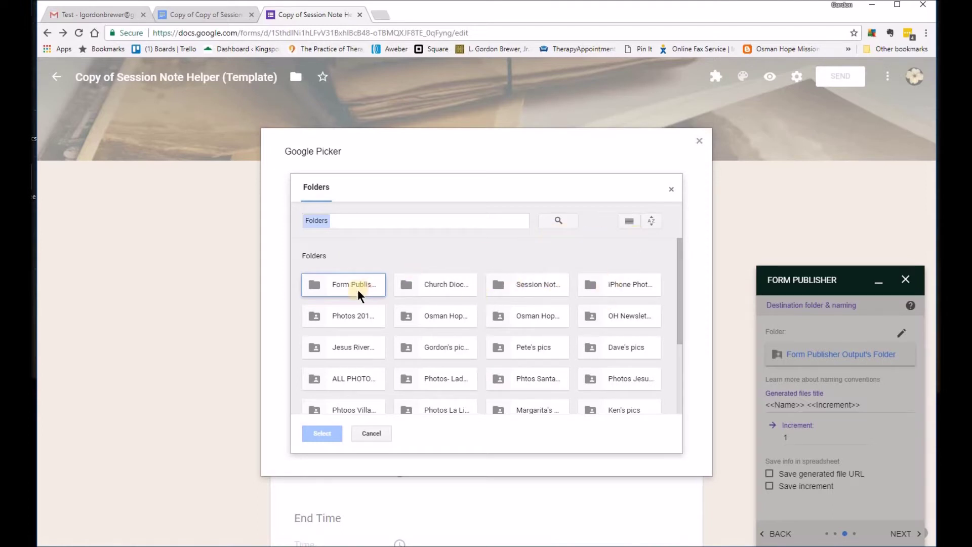
left_click(557, 282)
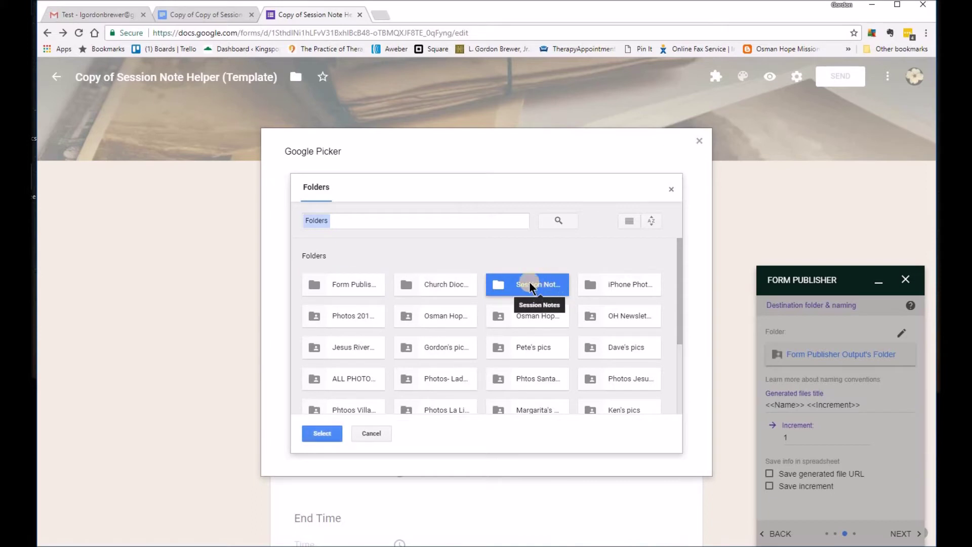
left_click(334, 434)
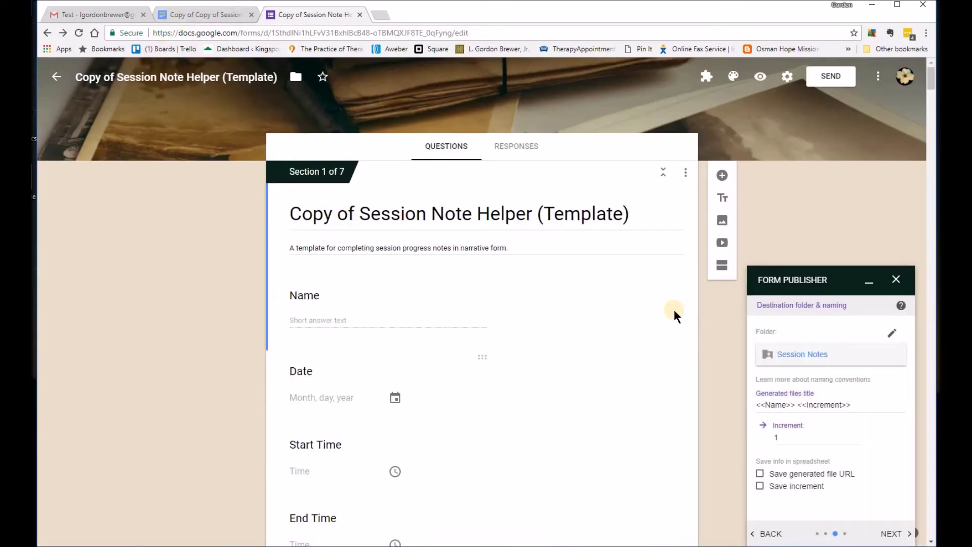
scroll(864, 429, "down", 2)
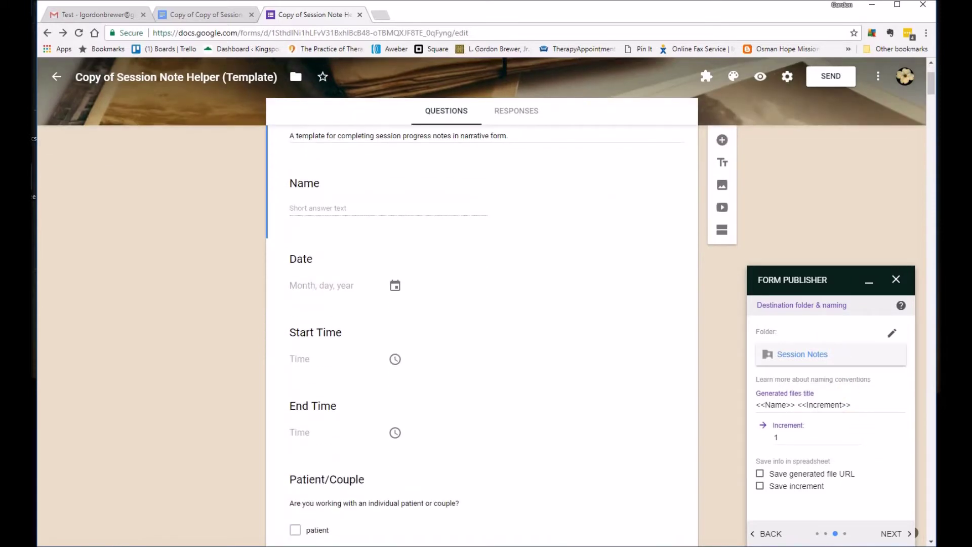
left_click(892, 538)
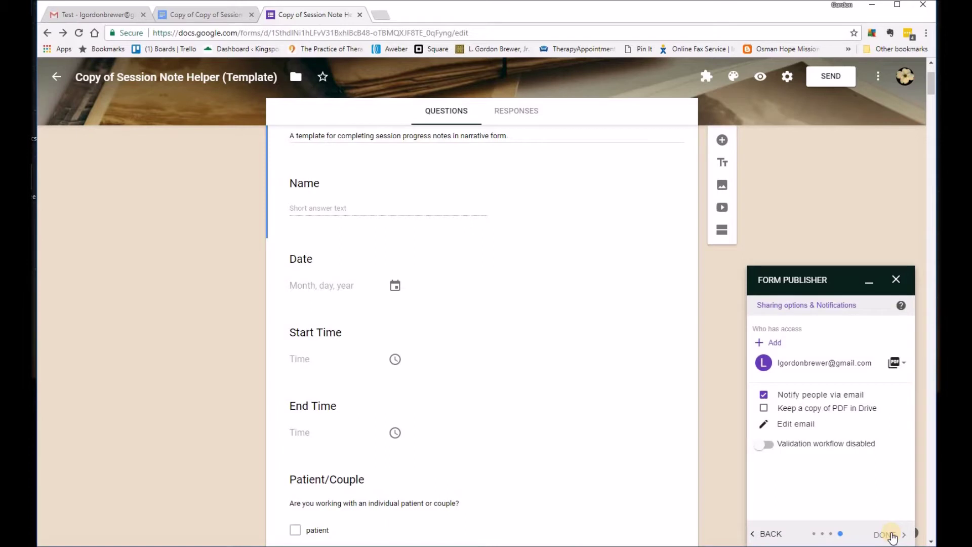
Turn off email notifications, keep PDF copy and validation workflow off, and finish setup
left_click(763, 395)
left_click(764, 408)
left_click(764, 408)
left_click(771, 448)
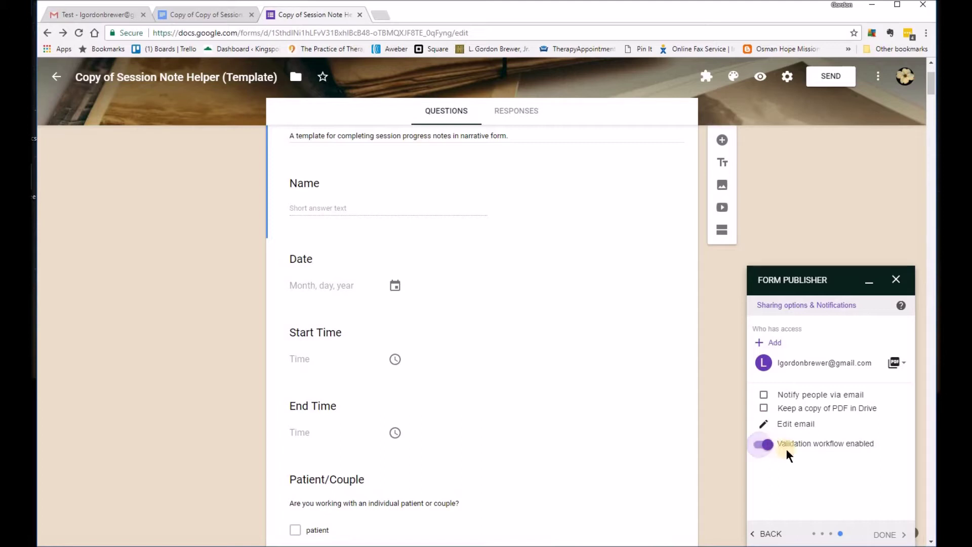
left_click(765, 446)
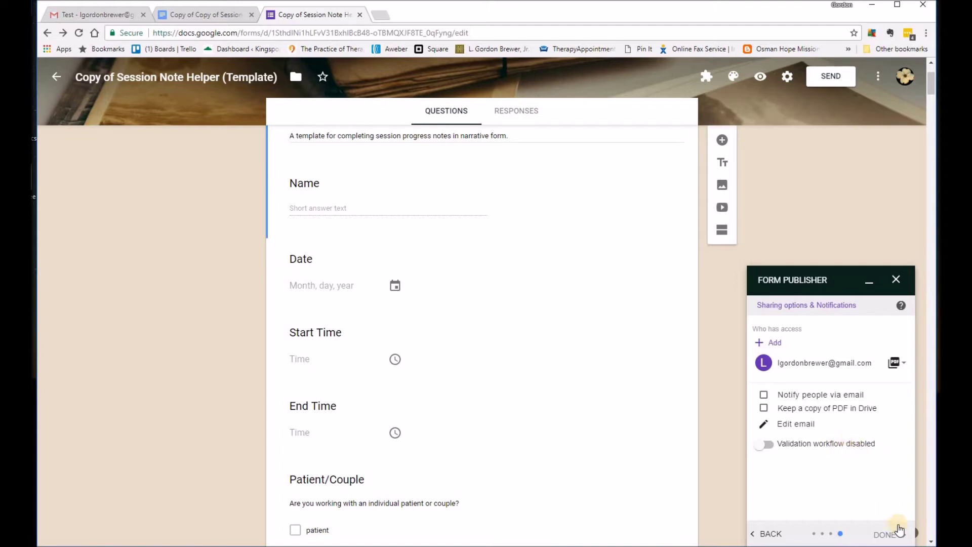
left_click(887, 534)
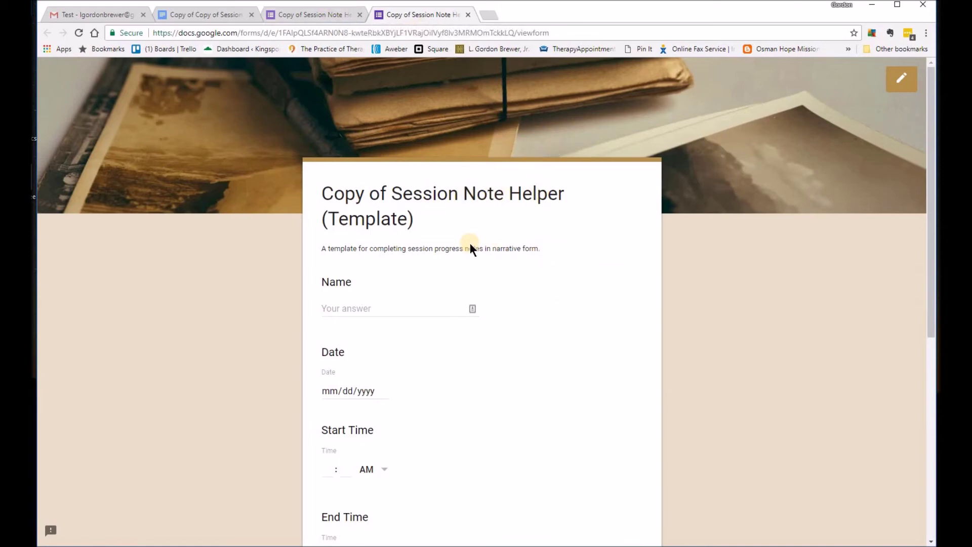
Type a test respondent's name into the live form's Name answer and scroll through the questions
left_click(334, 308)
left_click(392, 309)
type("Gordon")
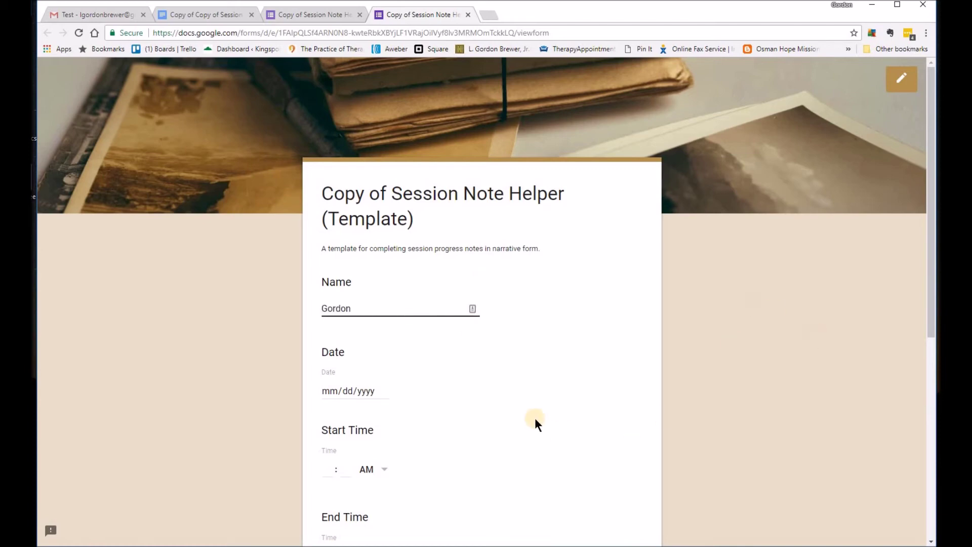
scroll(331, 362, "down", 3)
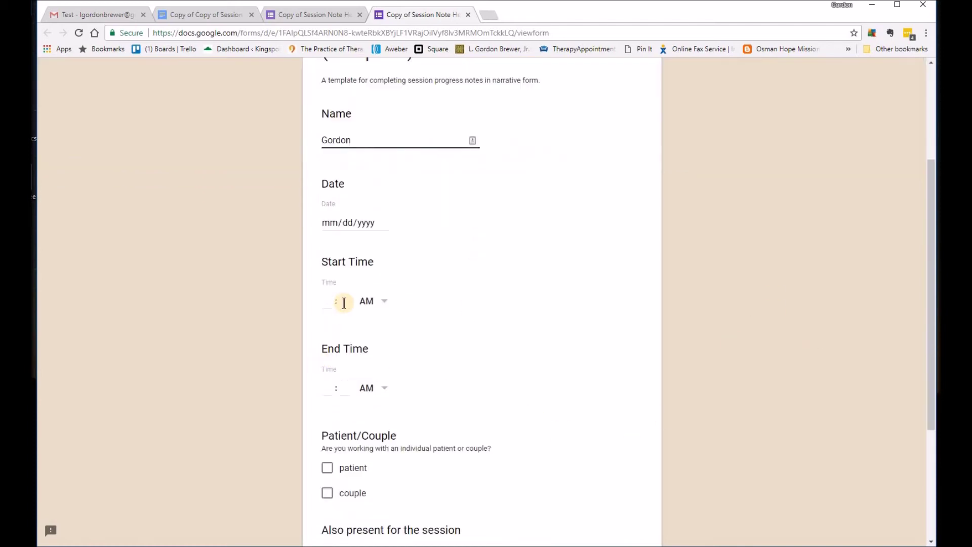
scroll(350, 433, "down", 3)
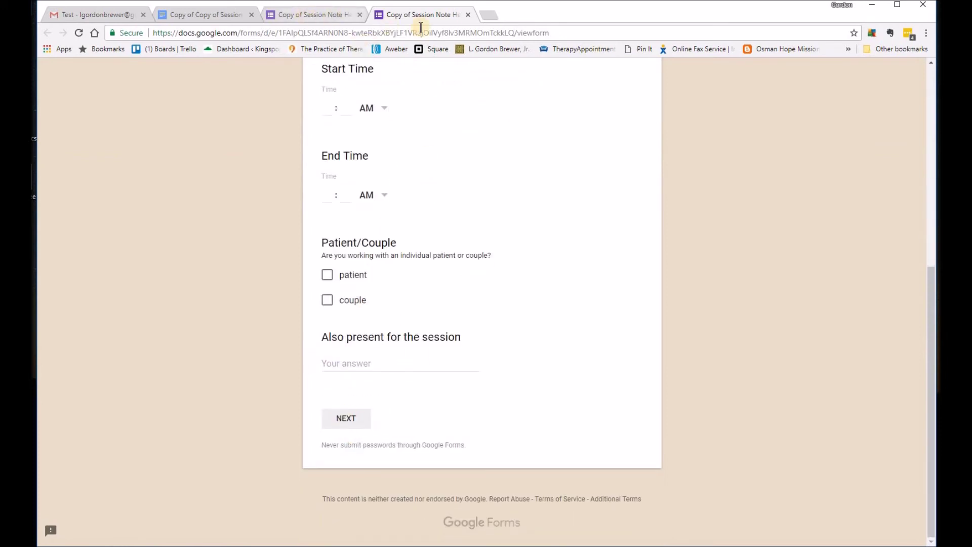
scroll(577, 309, "up", 5)
scroll(578, 306, "up", 2)
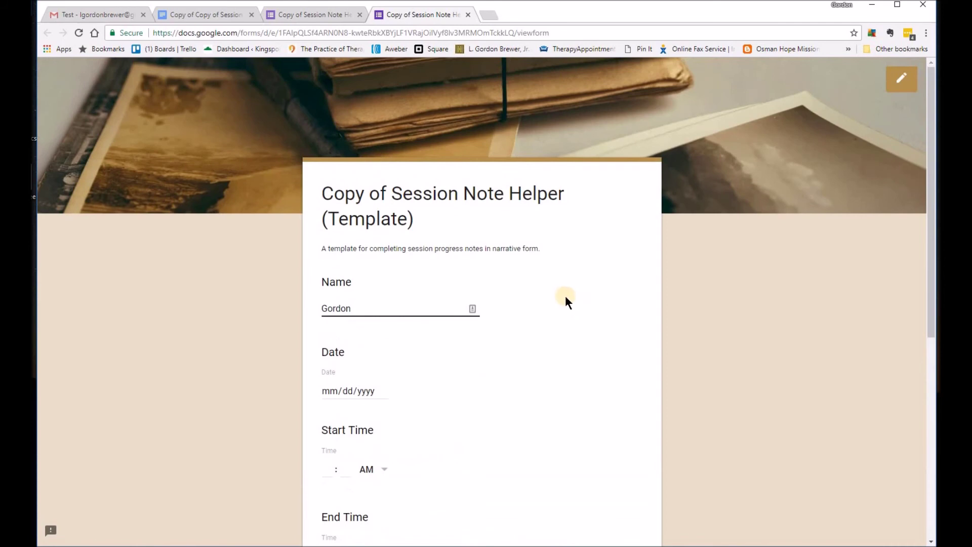
Switch to the Copy of Copy of Session Note Template1 document to view its markers
left_click(198, 13)
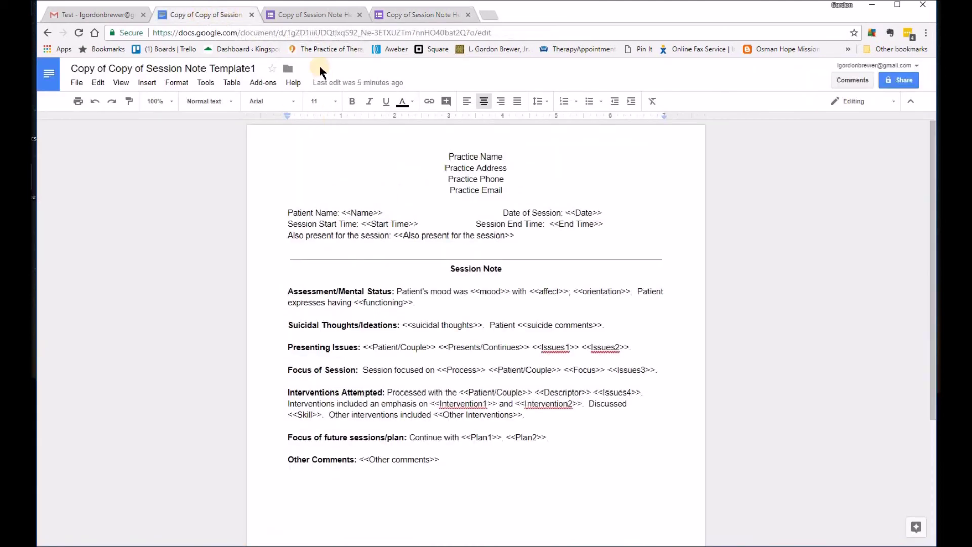